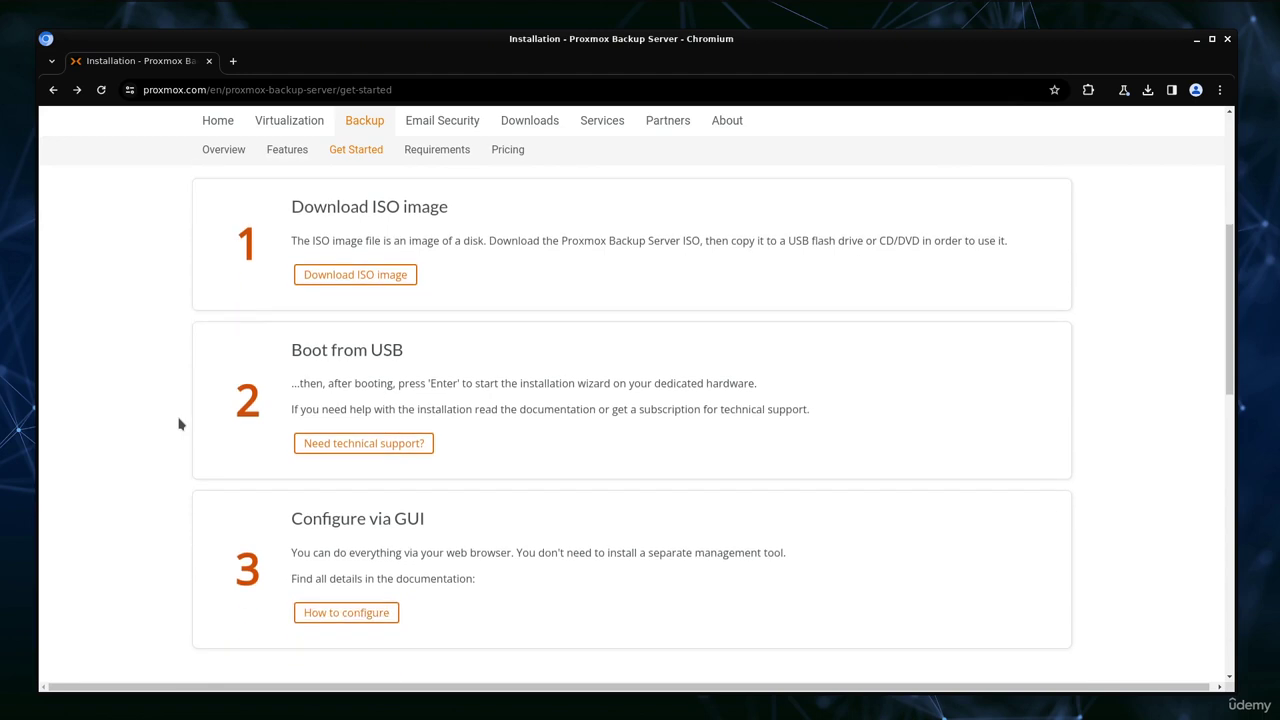
{"action": "left_click_drag", "start_coordinate": [290, 207], "coordinate": [452, 207]}
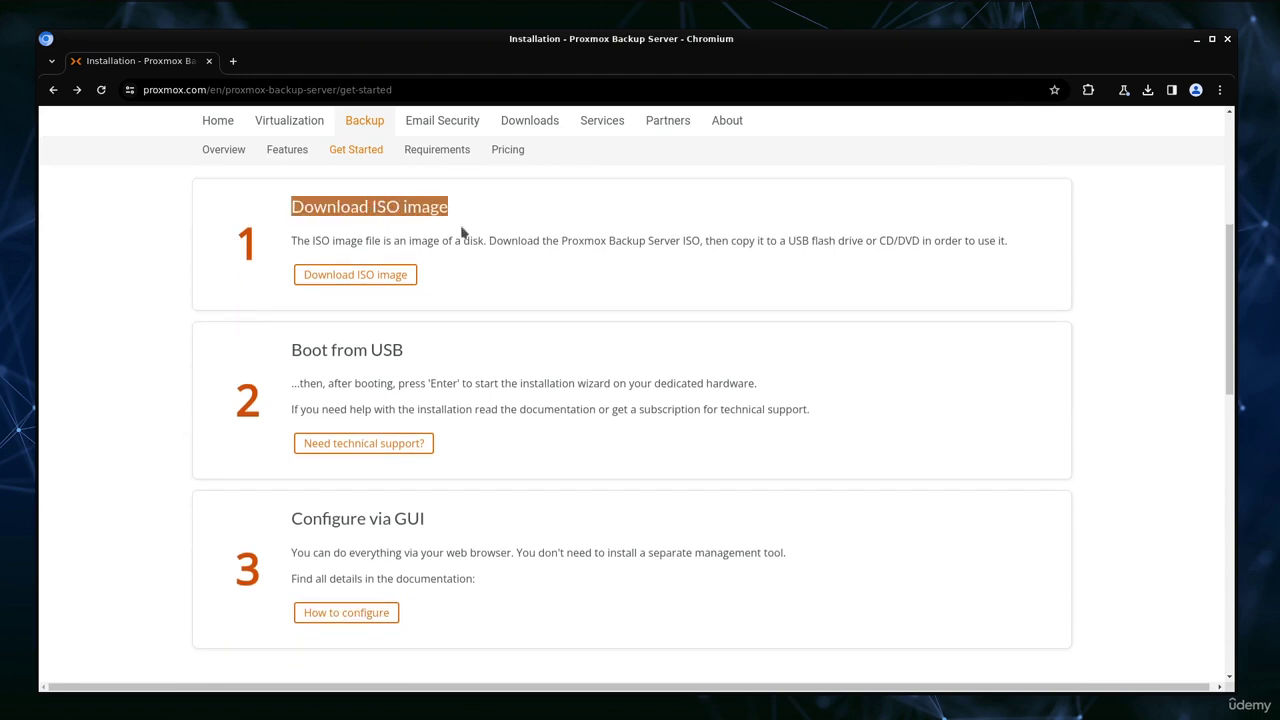
{"action": "left_click_drag", "start_coordinate": [290, 350], "coordinate": [404, 350]}
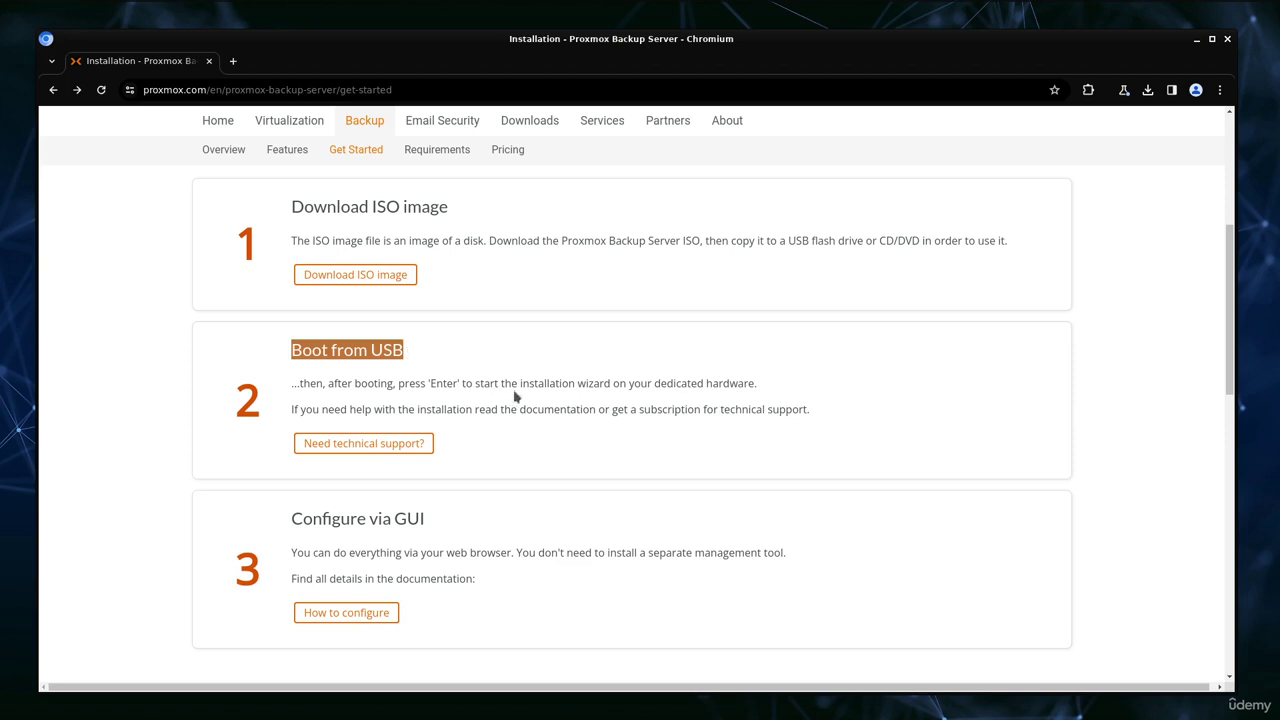
{"action": "left_click_drag", "start_coordinate": [500, 384], "coordinate": [613, 384]}
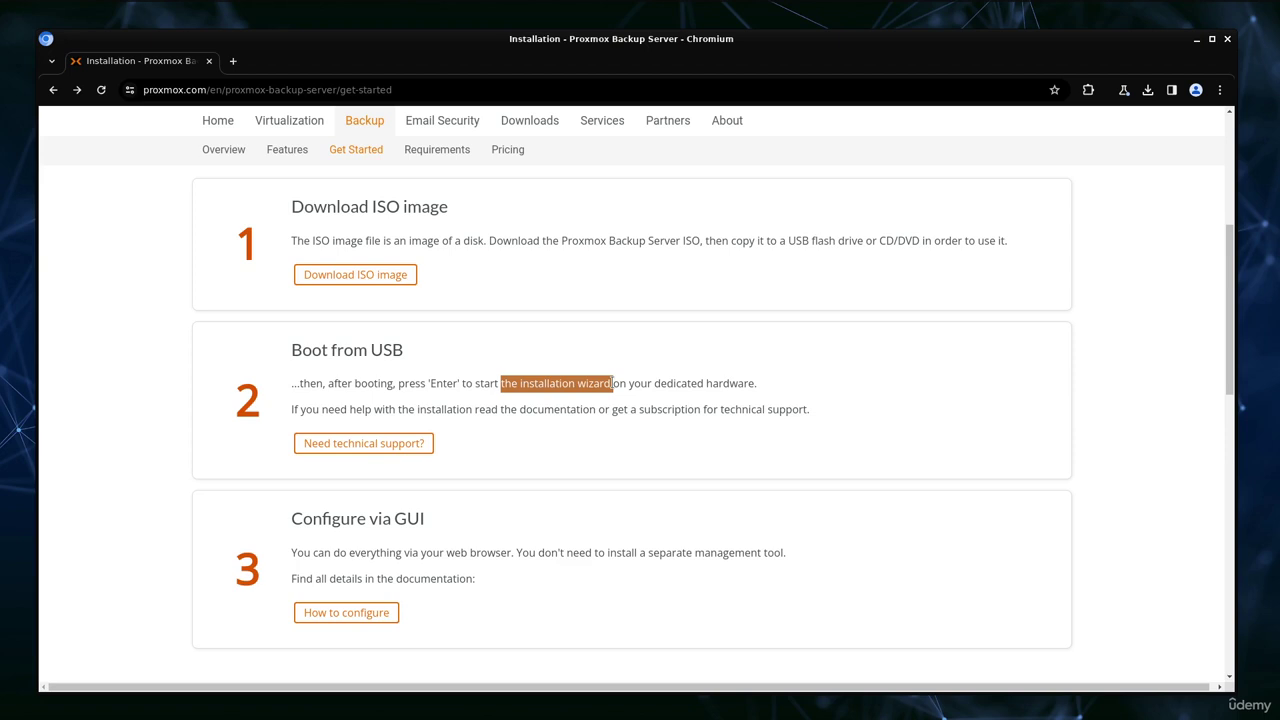
{"action": "left_click_drag", "start_coordinate": [291, 518], "coordinate": [438, 527]}
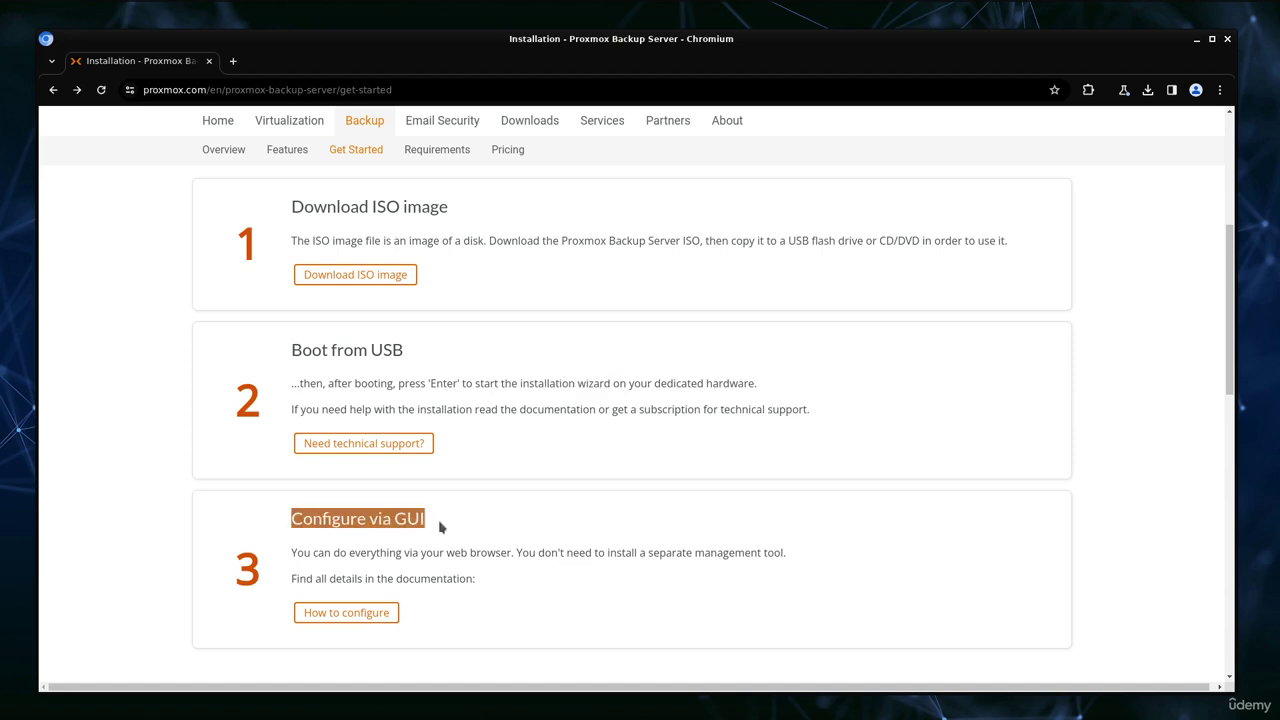
{"action": "left_click_drag", "start_coordinate": [446, 552], "coordinate": [514, 552]}
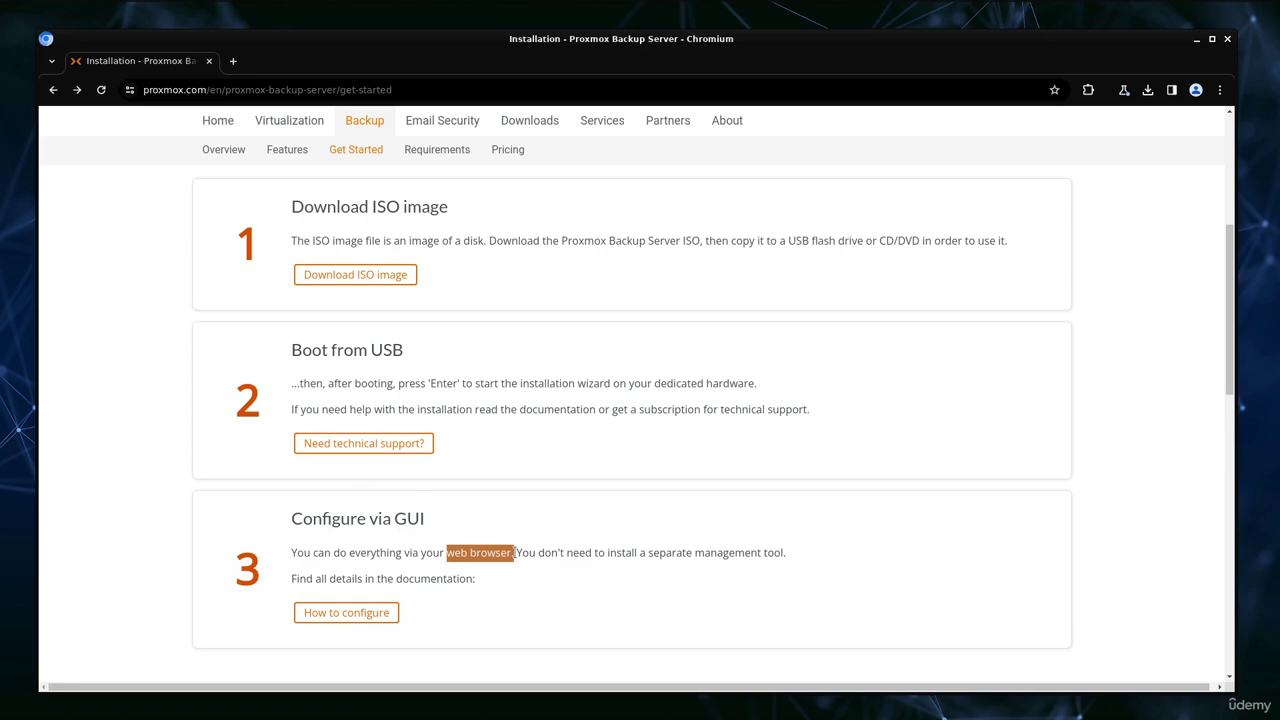
{"action": "left_click", "coordinate": [1250, 647]}
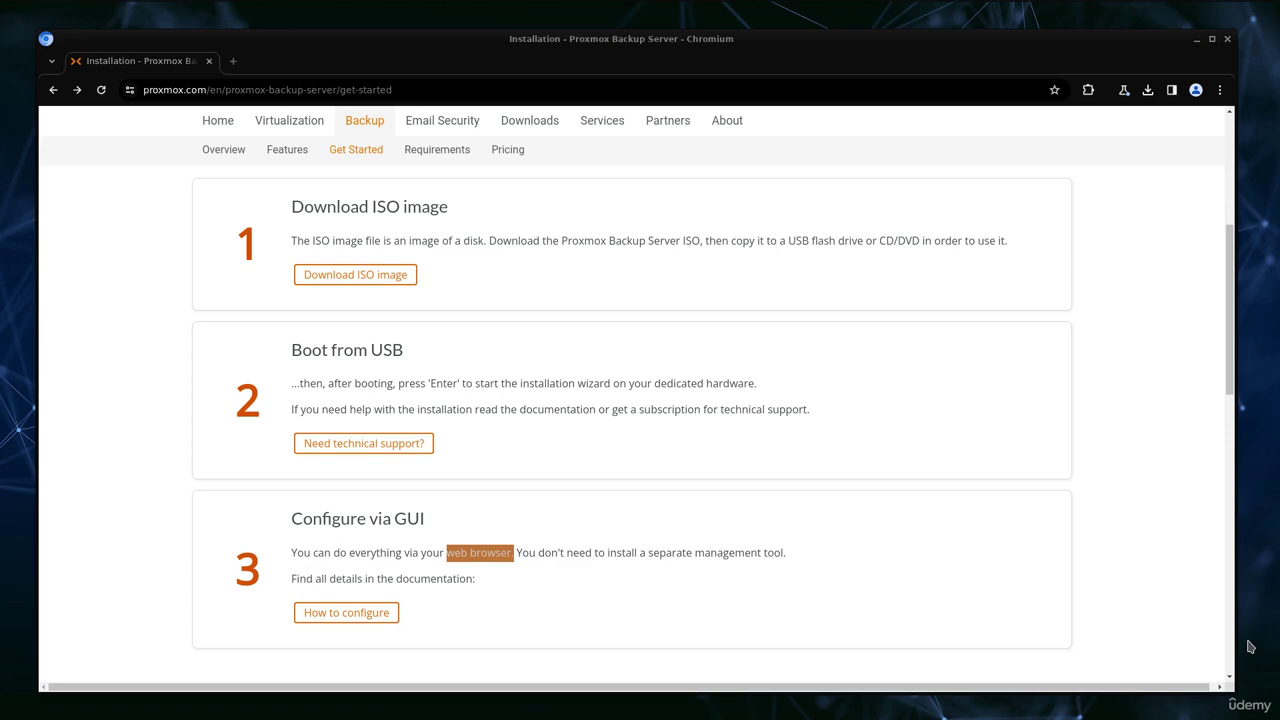
{"action": "scroll", "coordinate": [1125, 550], "scroll_direction": "up", "scroll_amount": 4}
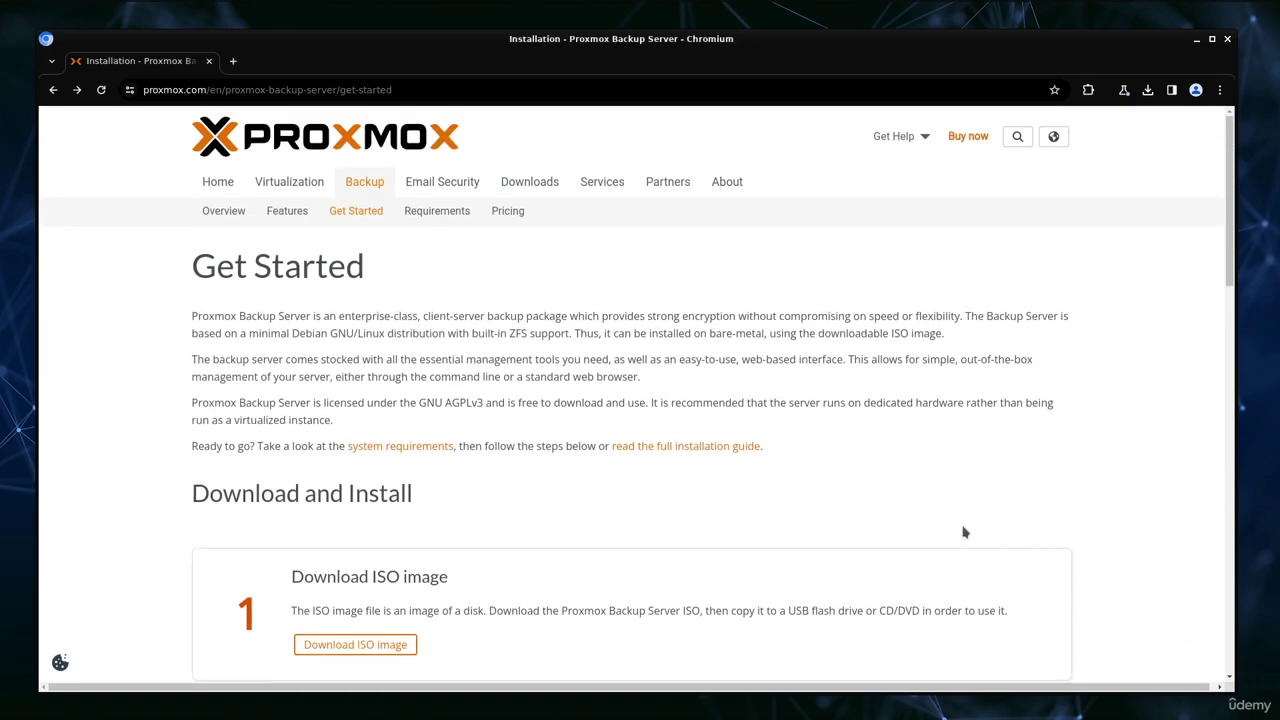
Open the full installation guide in a new tab and highlight its System Requirements heading
{"action": "left_click", "coordinate": [700, 452]}
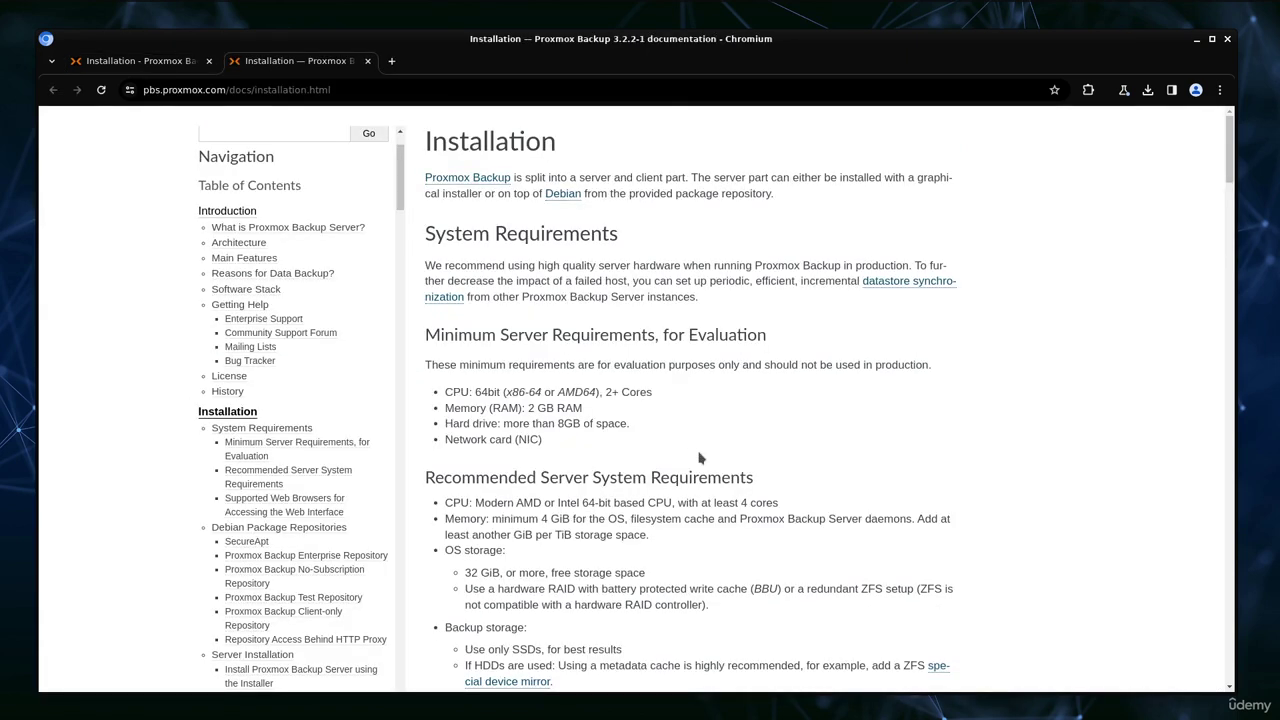
{"action": "left_click_drag", "start_coordinate": [428, 232], "coordinate": [638, 236]}
{"action": "left_click", "coordinate": [28, 254]}
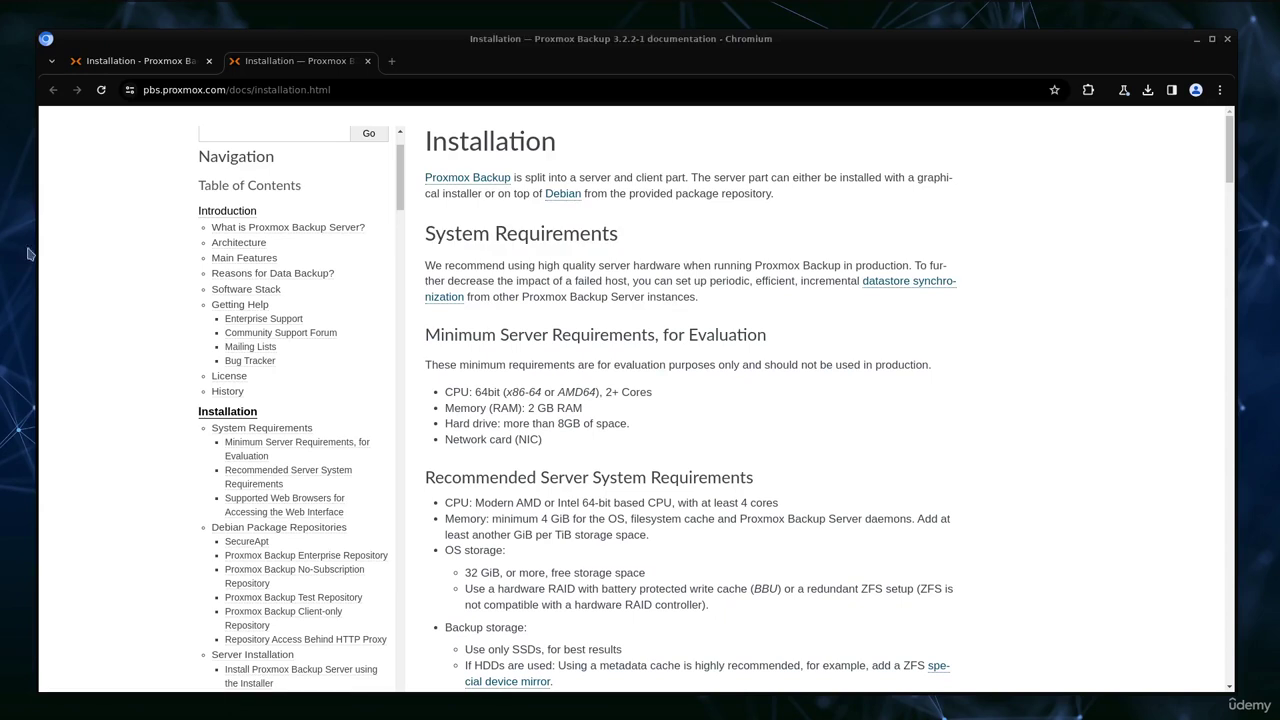
Highlight the minimum requirements (2+ CPU cores, 2 GB RAM), then scroll to the recommended requirements
{"action": "left_click_drag", "start_coordinate": [427, 334], "coordinate": [766, 337]}
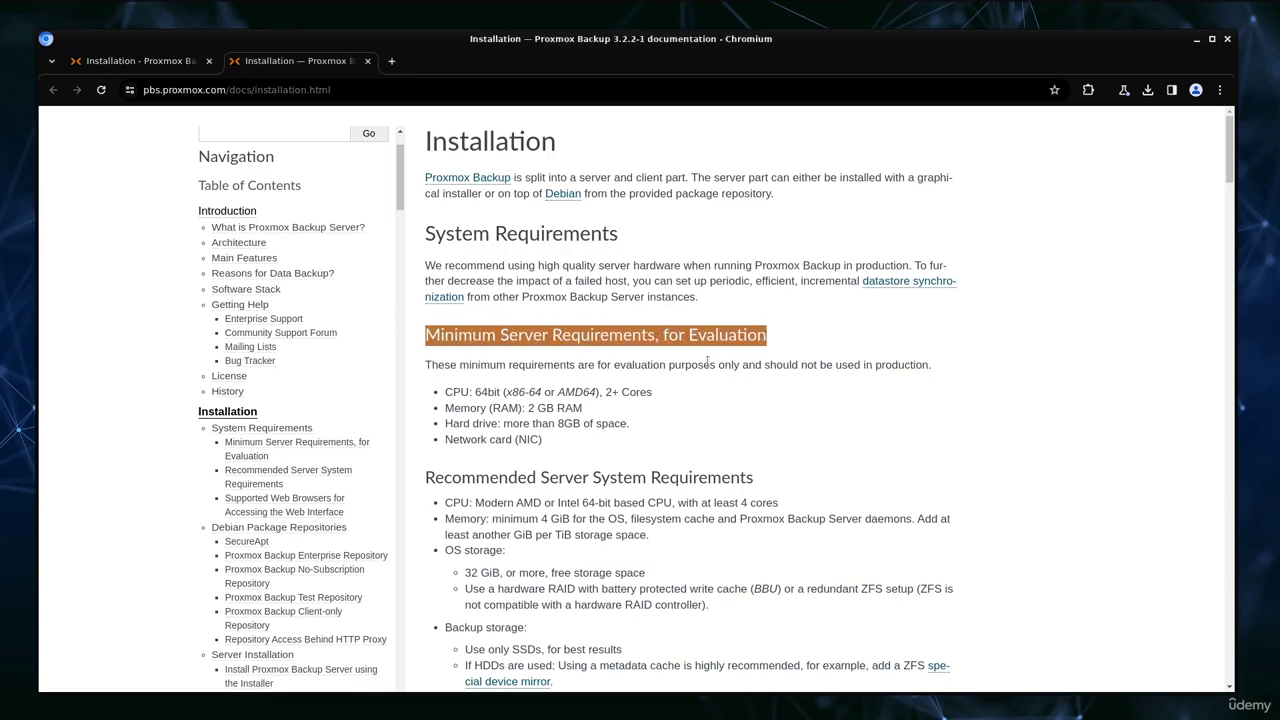
{"action": "left_click_drag", "start_coordinate": [603, 392], "coordinate": [655, 392]}
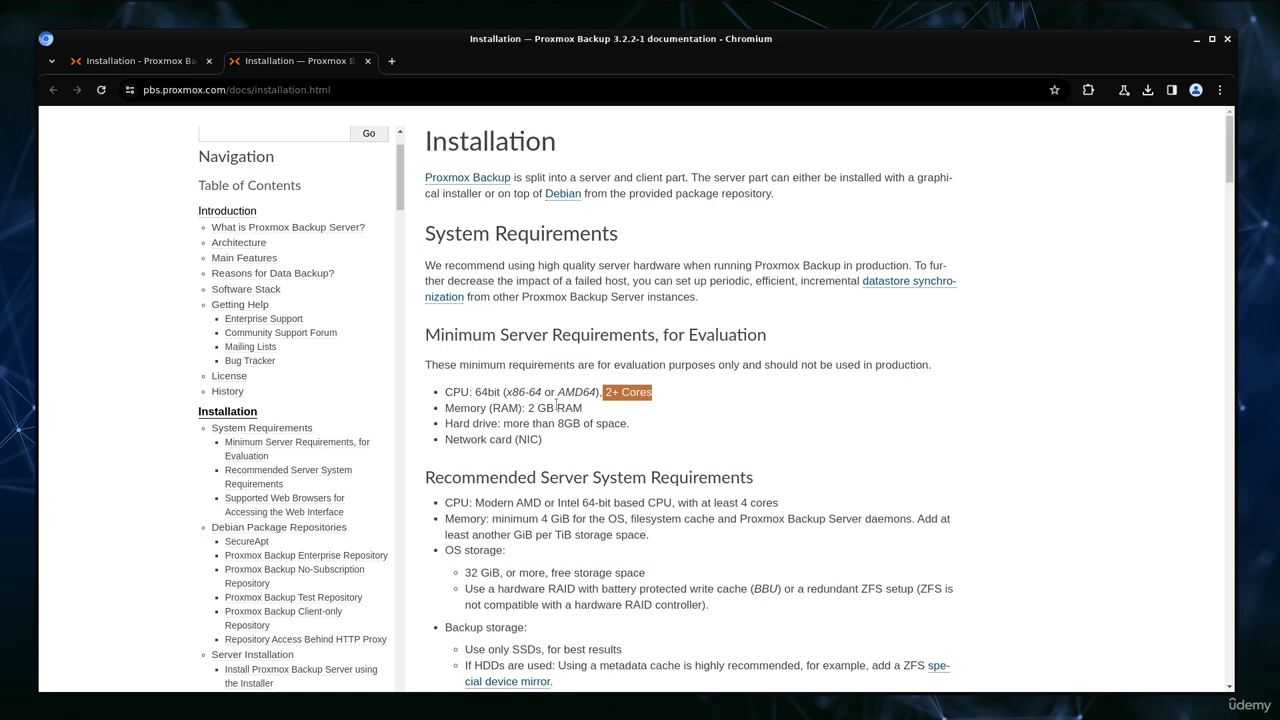
{"action": "left_click_drag", "start_coordinate": [528, 408], "coordinate": [627, 424]}
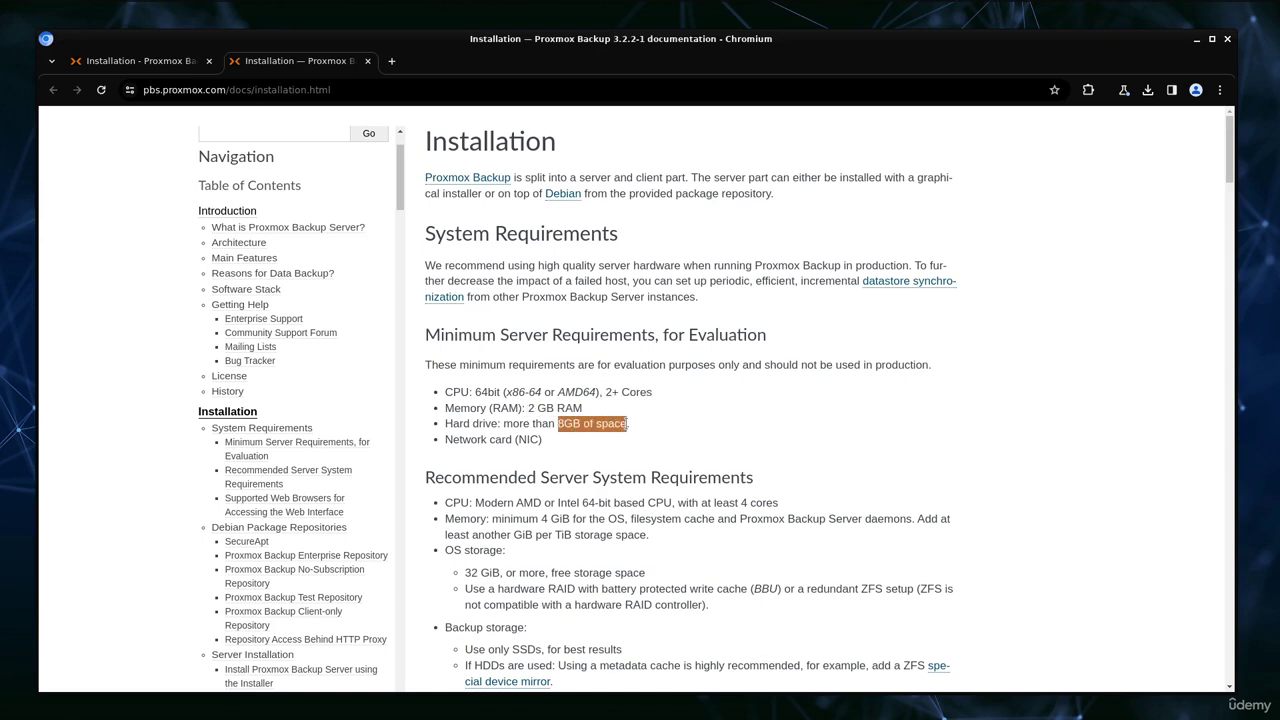
{"action": "scroll", "coordinate": [628, 428], "scroll_direction": "down", "scroll_amount": 2}
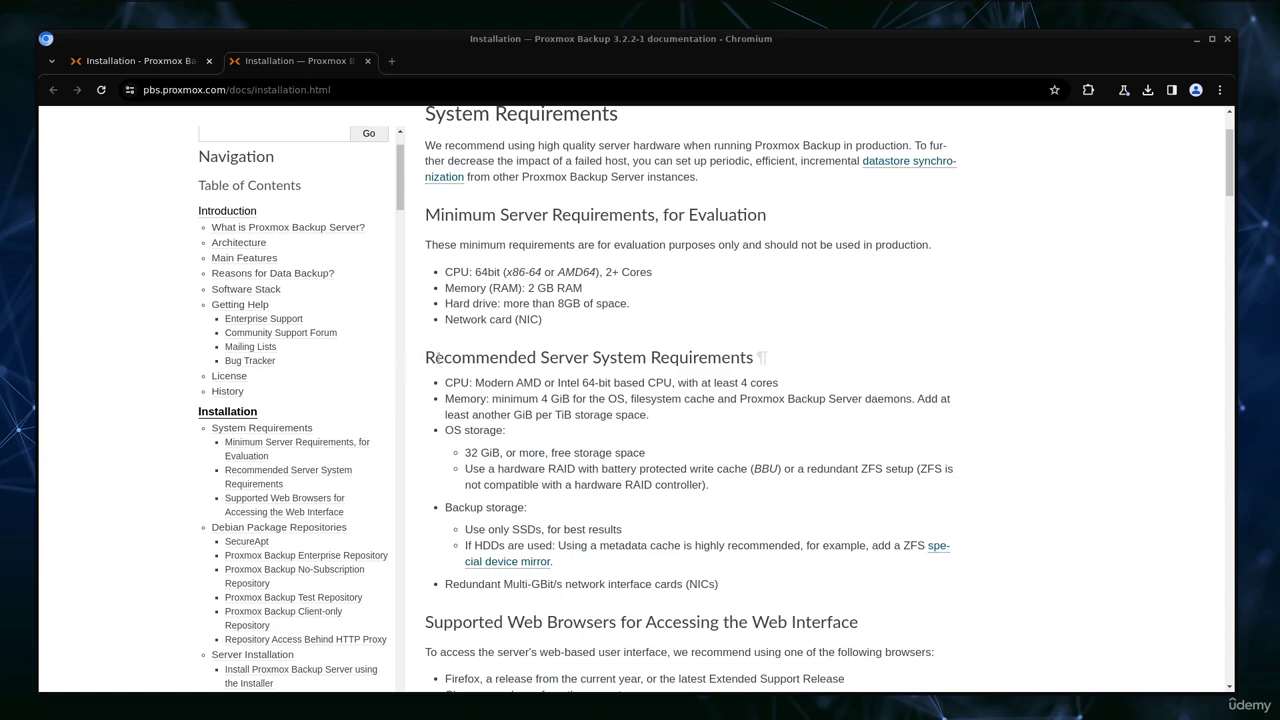
{"action": "left_click_drag", "start_coordinate": [426, 360], "coordinate": [753, 358]}
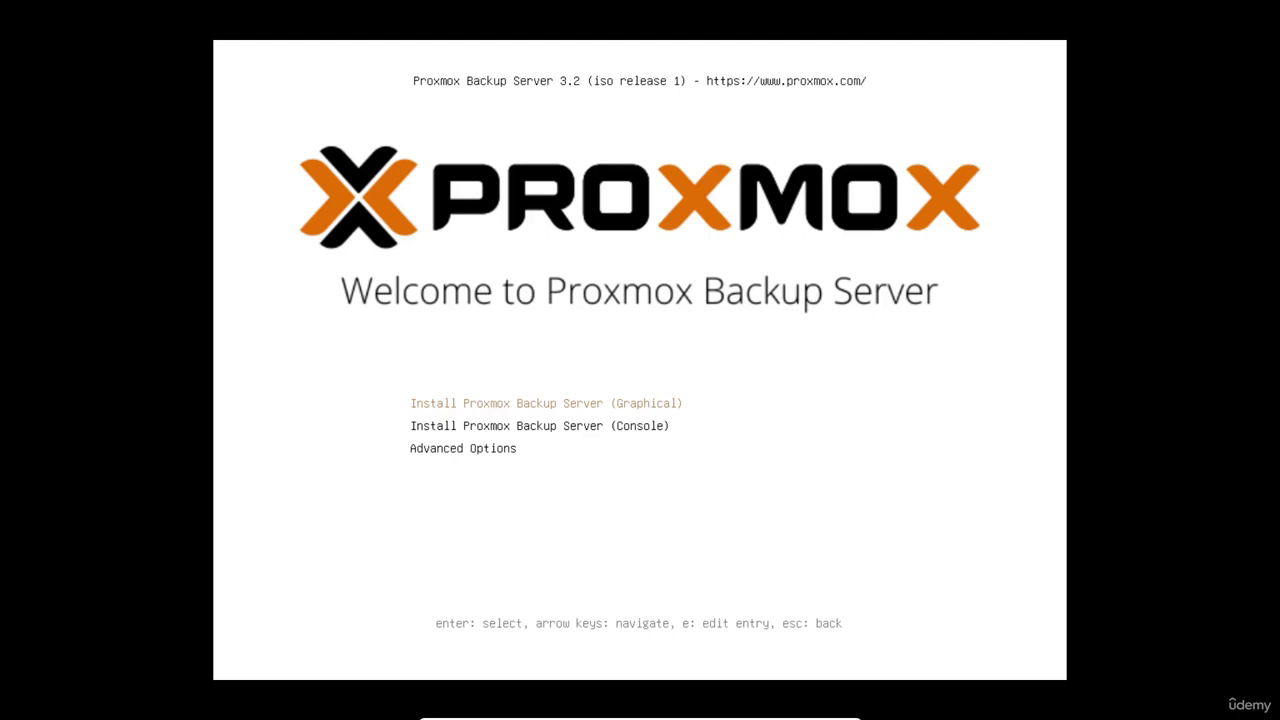
Choose the console install entry in the boot menu and start it
{"action": "key", "text": "Down"}
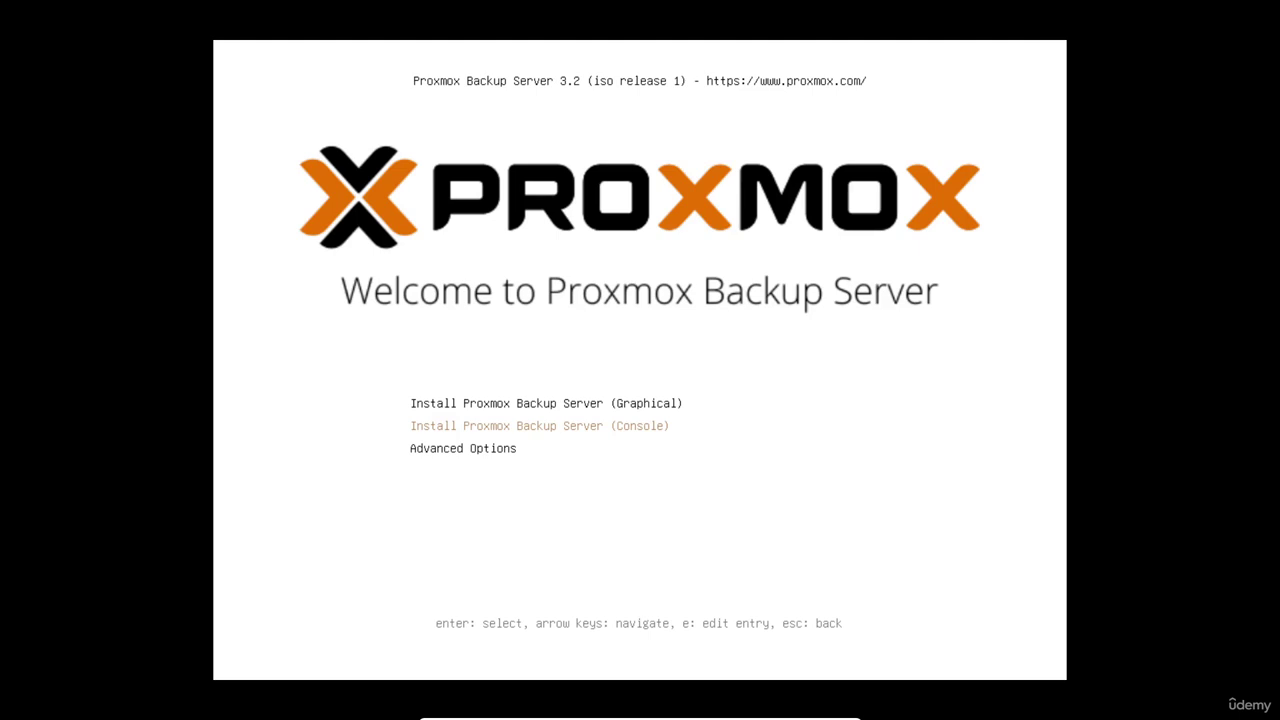
{"action": "key", "text": "Return"}
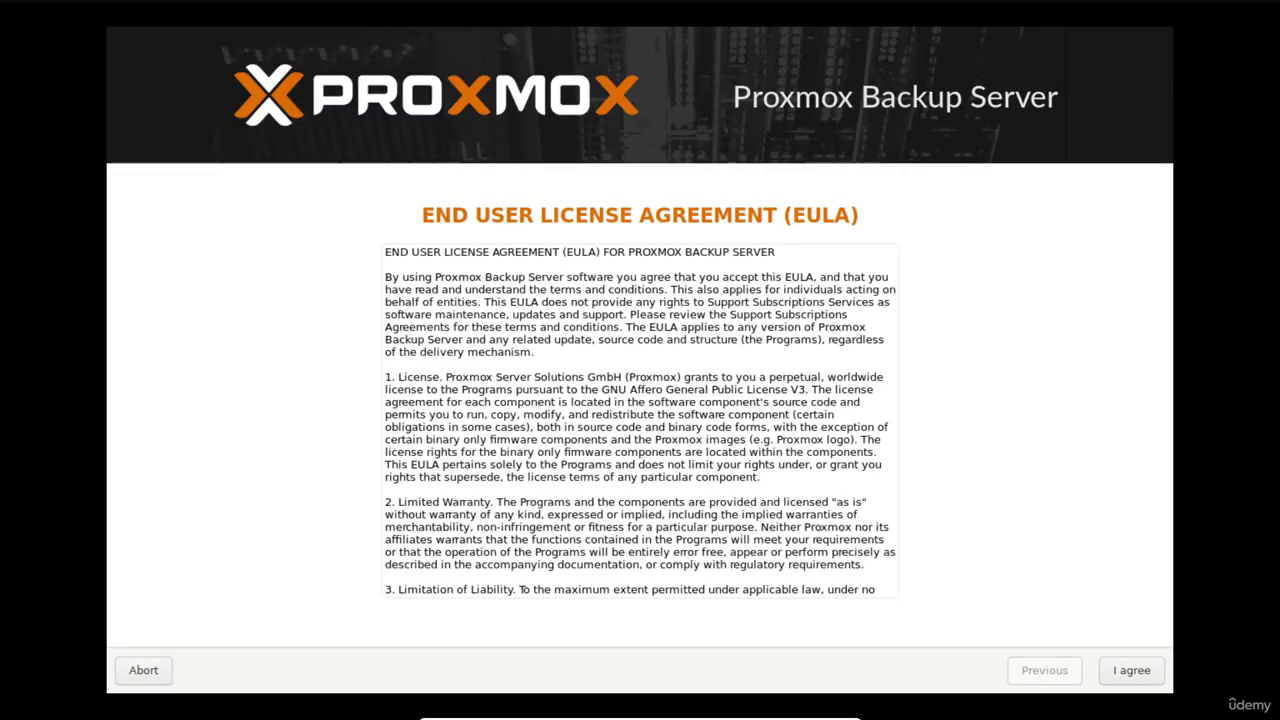
Accept the EULA, keep /dev/sda as target disk and keep the Austria location defaults
{"action": "key", "text": "Return"}
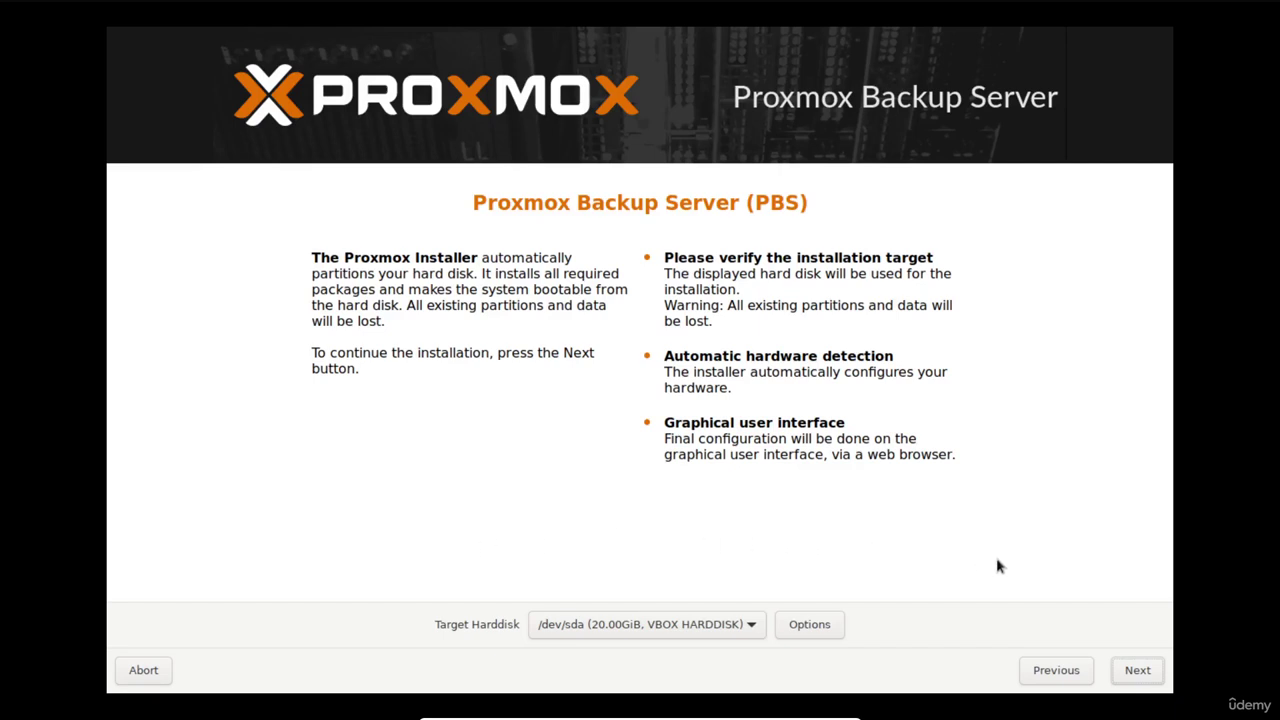
{"action": "left_click", "coordinate": [1143, 676]}
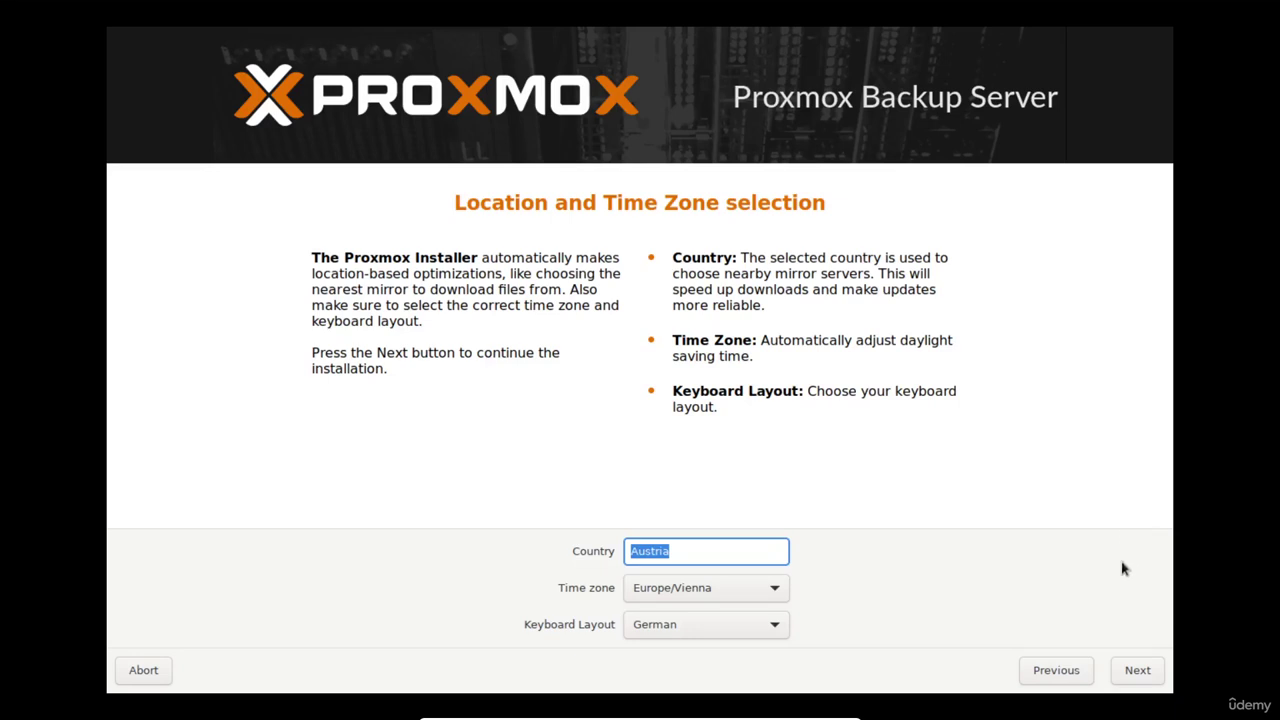
{"action": "left_click", "coordinate": [1137, 671]}
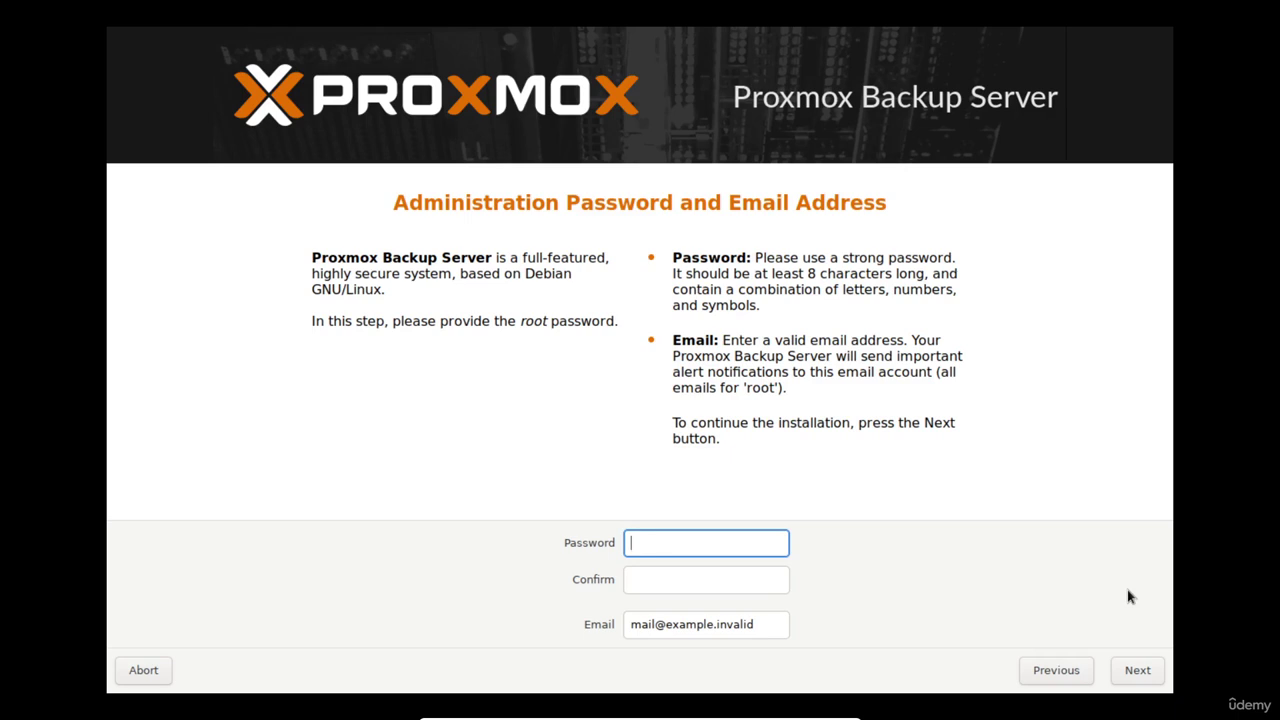
Enter and confirm the root password, fill in the administrator's e-mail address, and continue
{"action": "type", "text": "***********"}
{"action": "key", "text": "Tab"}
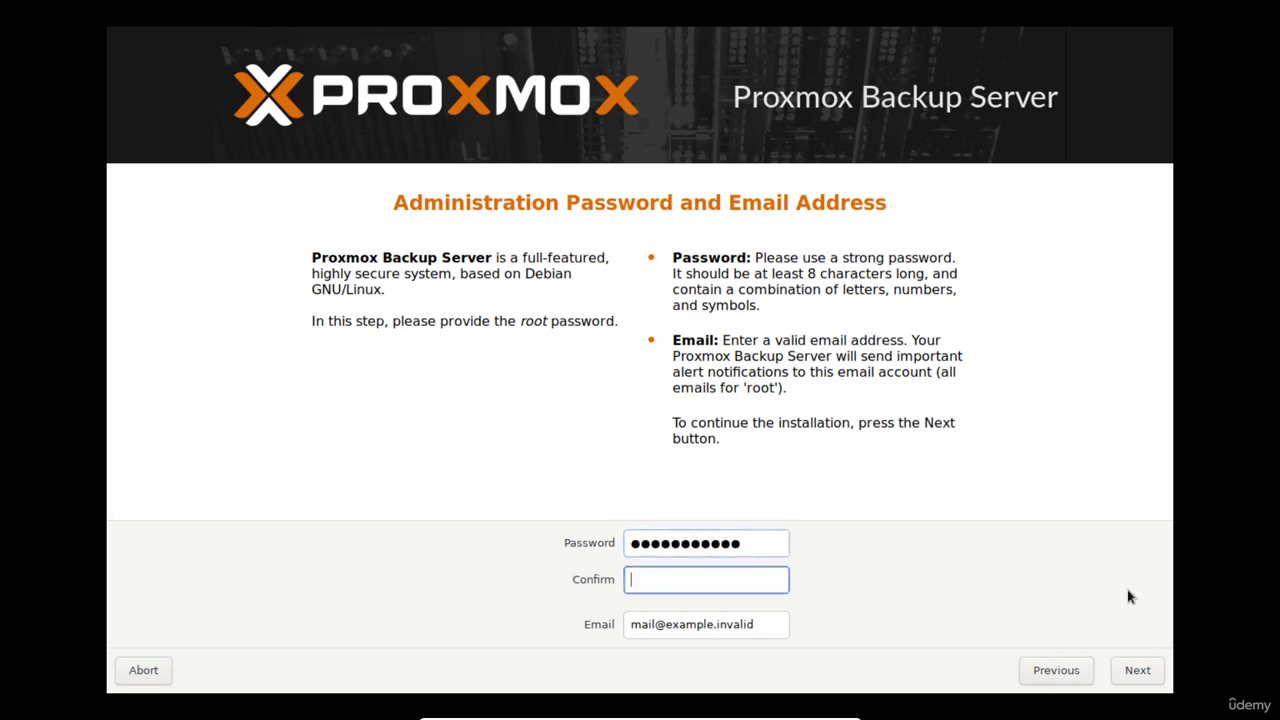
{"action": "type", "text": "***********"}
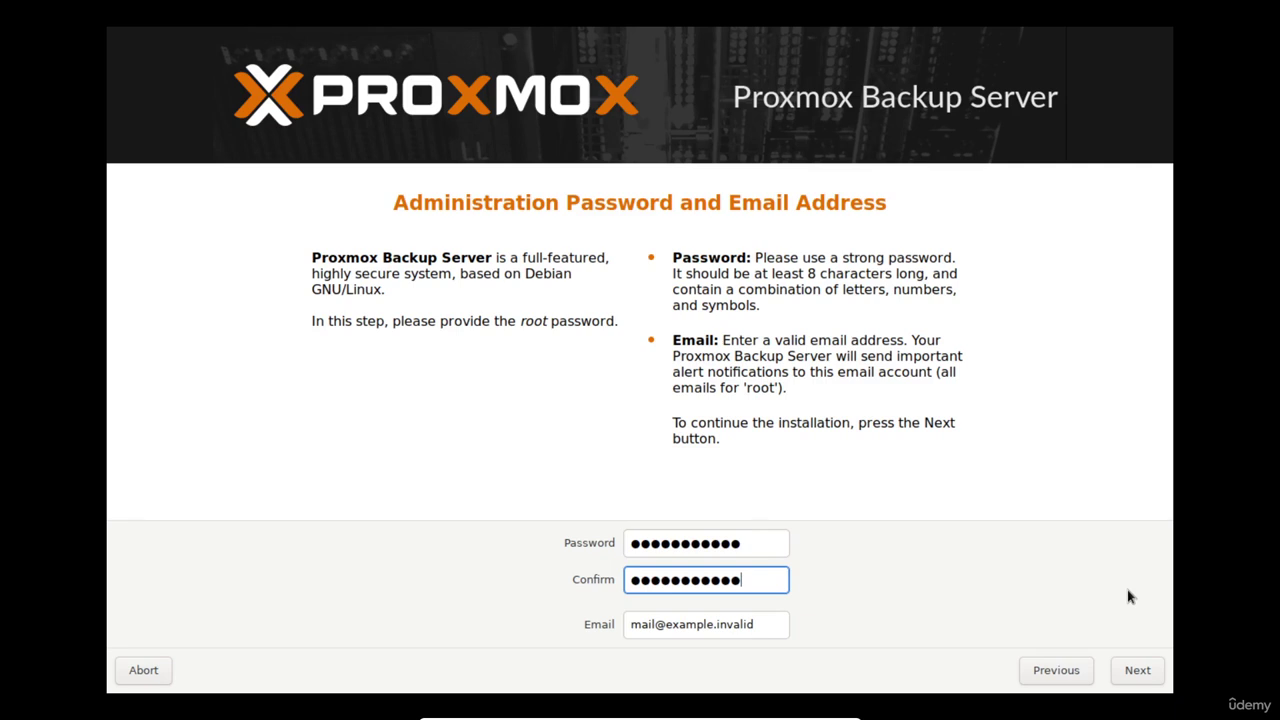
{"action": "key", "text": "Tab"}
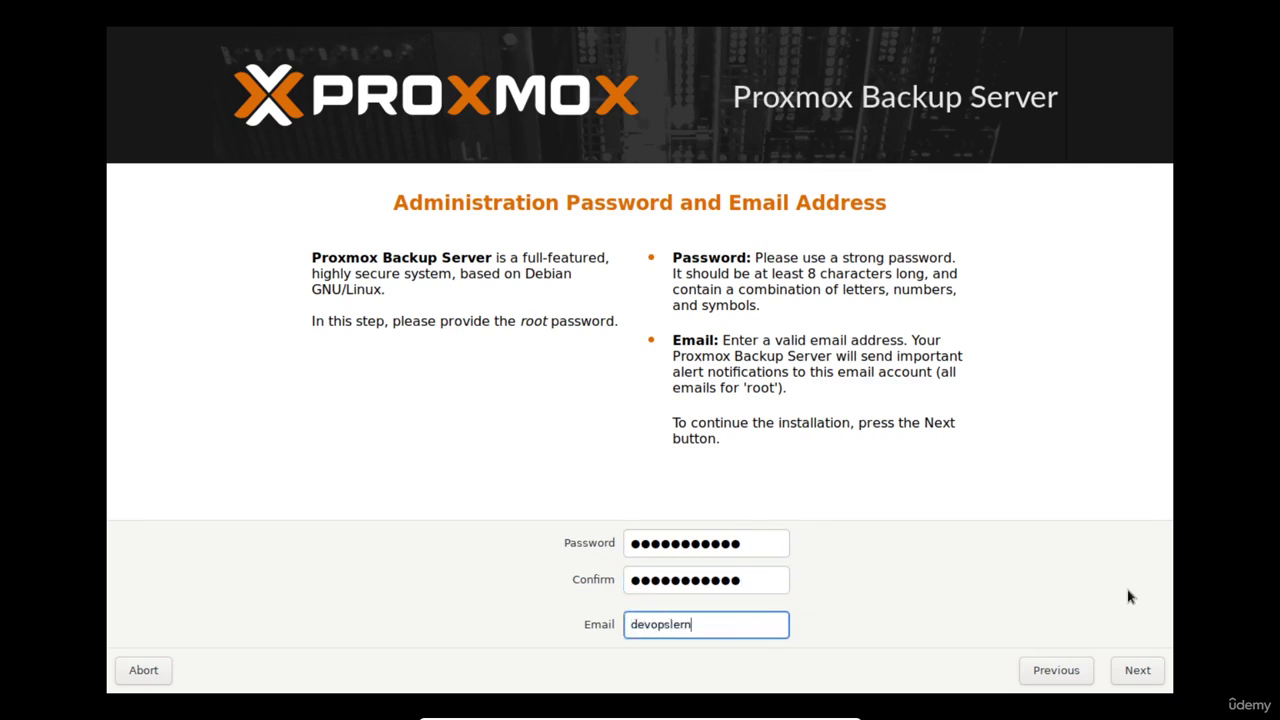
{"action": "left_click", "coordinate": [1137, 670]}
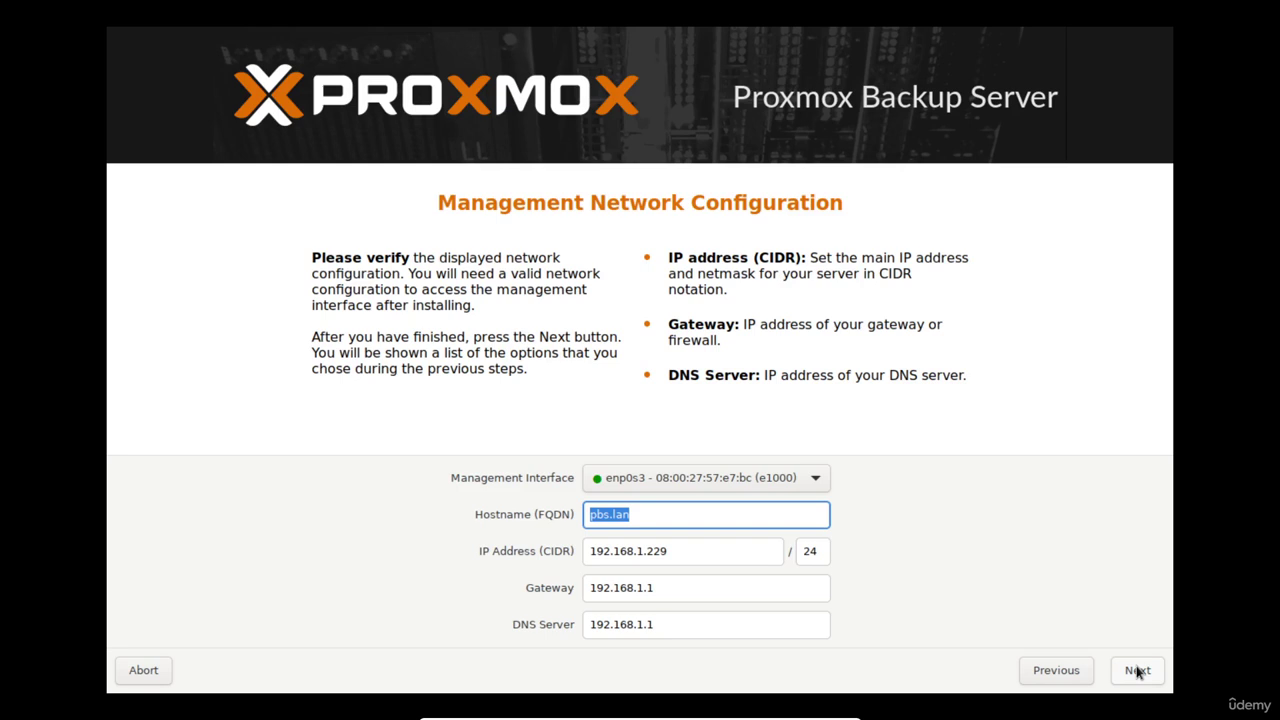
Keep hostname pbs.lan and IP 192.168.1.229 on the network page and proceed to the summary
{"action": "left_click", "coordinate": [724, 552]}
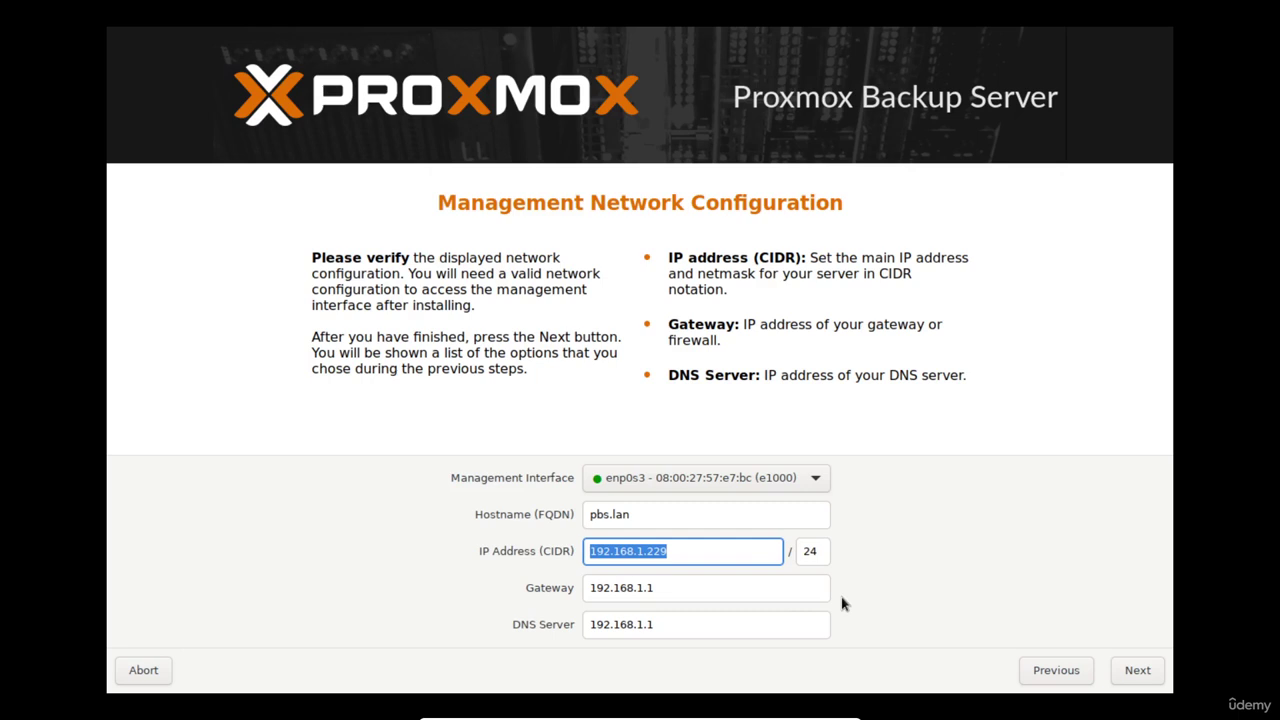
{"action": "left_click", "coordinate": [684, 518]}
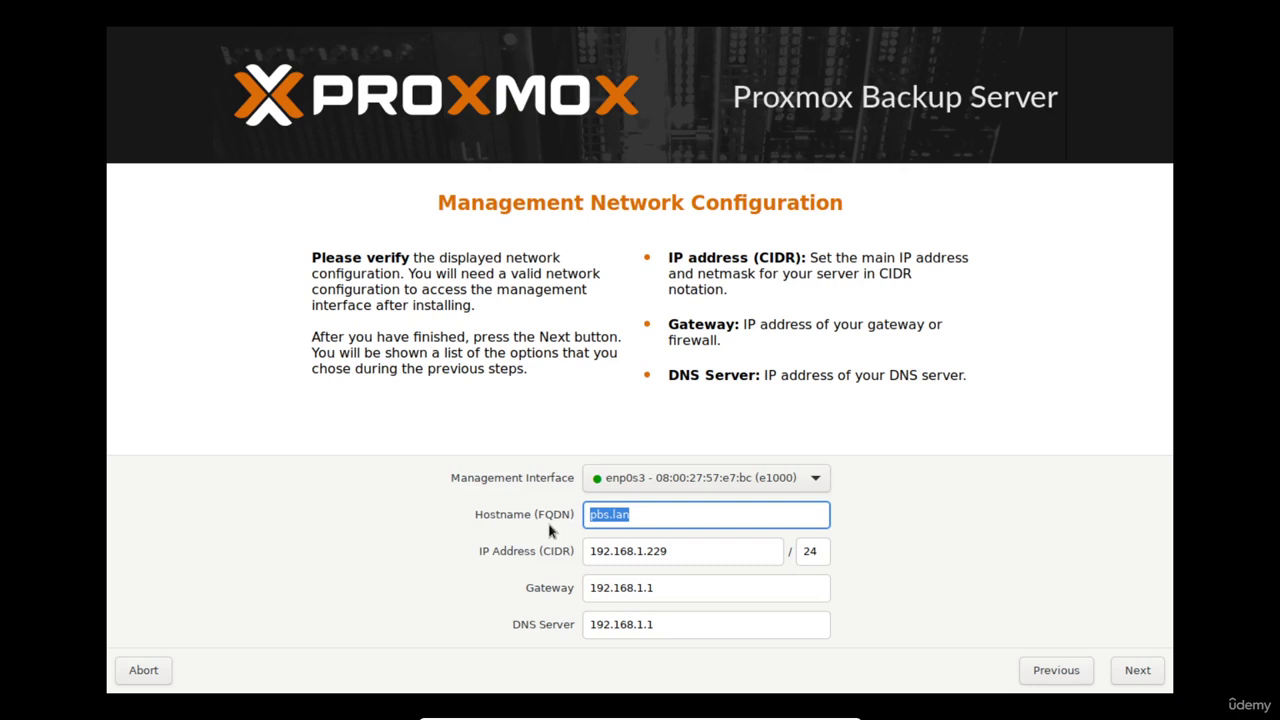
{"action": "left_click_drag", "start_coordinate": [645, 515], "coordinate": [608, 516]}
{"action": "left_click", "coordinate": [1137, 669]}
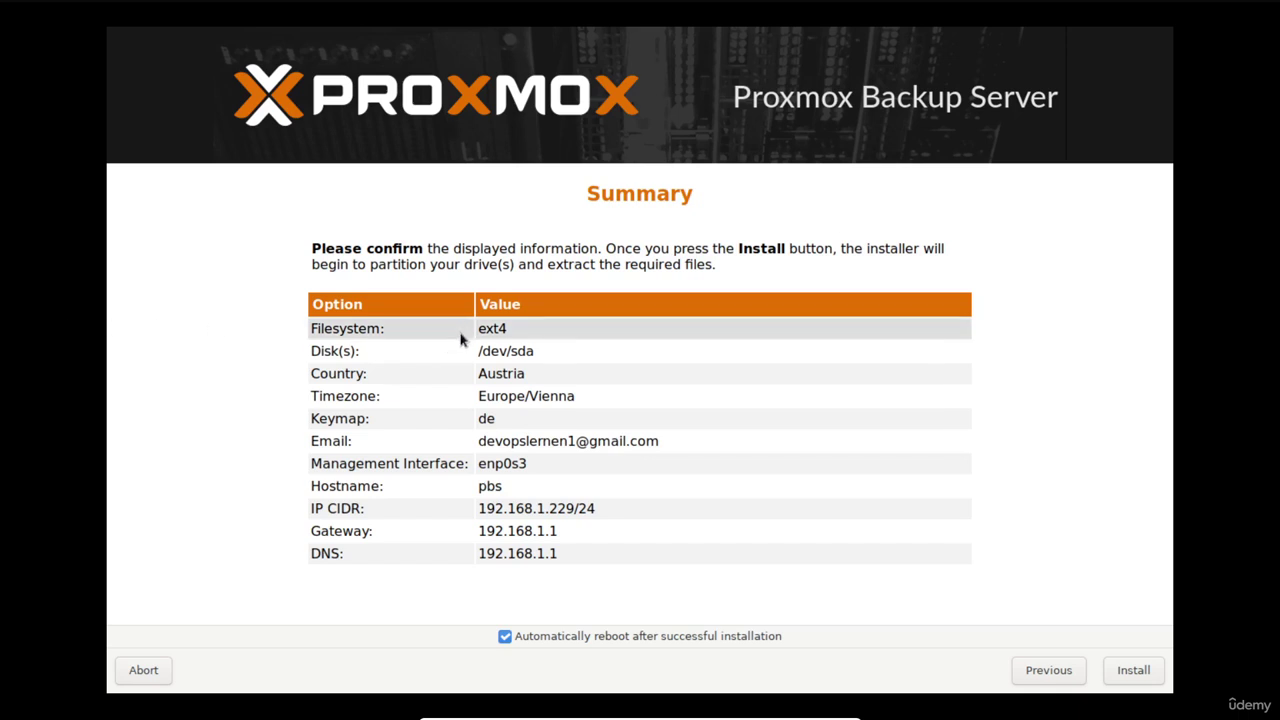
Check the summary's ext4 filesystem, Europe/Vienna timezone and network rows, then install with auto-reboot
{"action": "left_click_drag", "start_coordinate": [479, 327], "coordinate": [507, 326]}
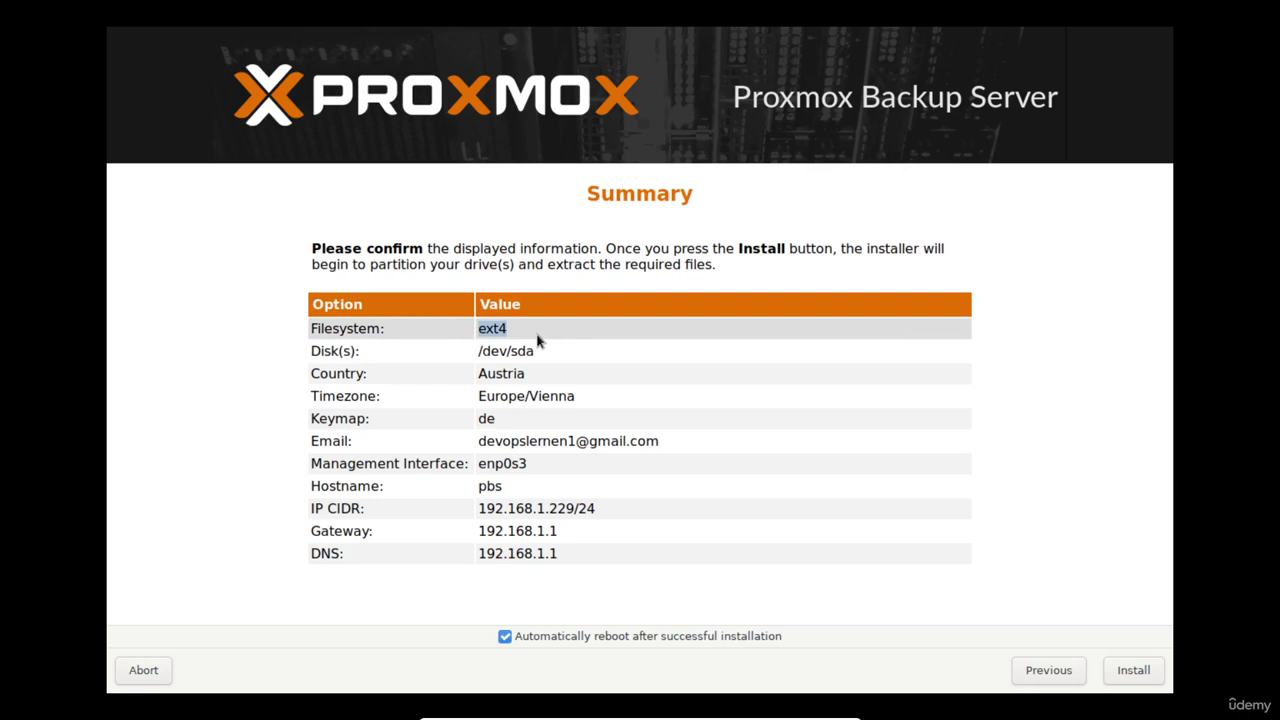
{"action": "left_click", "coordinate": [318, 397]}
{"action": "left_click_drag", "start_coordinate": [318, 397], "coordinate": [586, 397]}
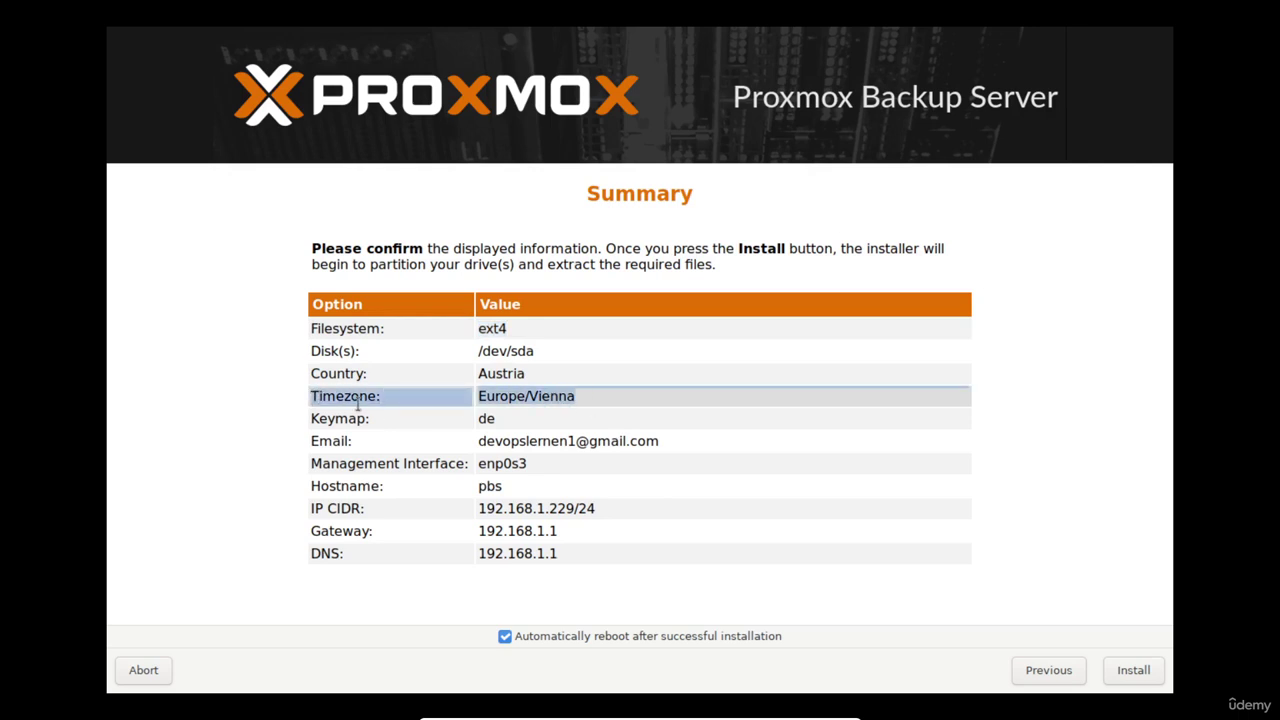
{"action": "left_click_drag", "start_coordinate": [312, 417], "coordinate": [510, 415]}
{"action": "left_click_drag", "start_coordinate": [312, 488], "coordinate": [574, 558]}
{"action": "left_click", "coordinate": [574, 562]}
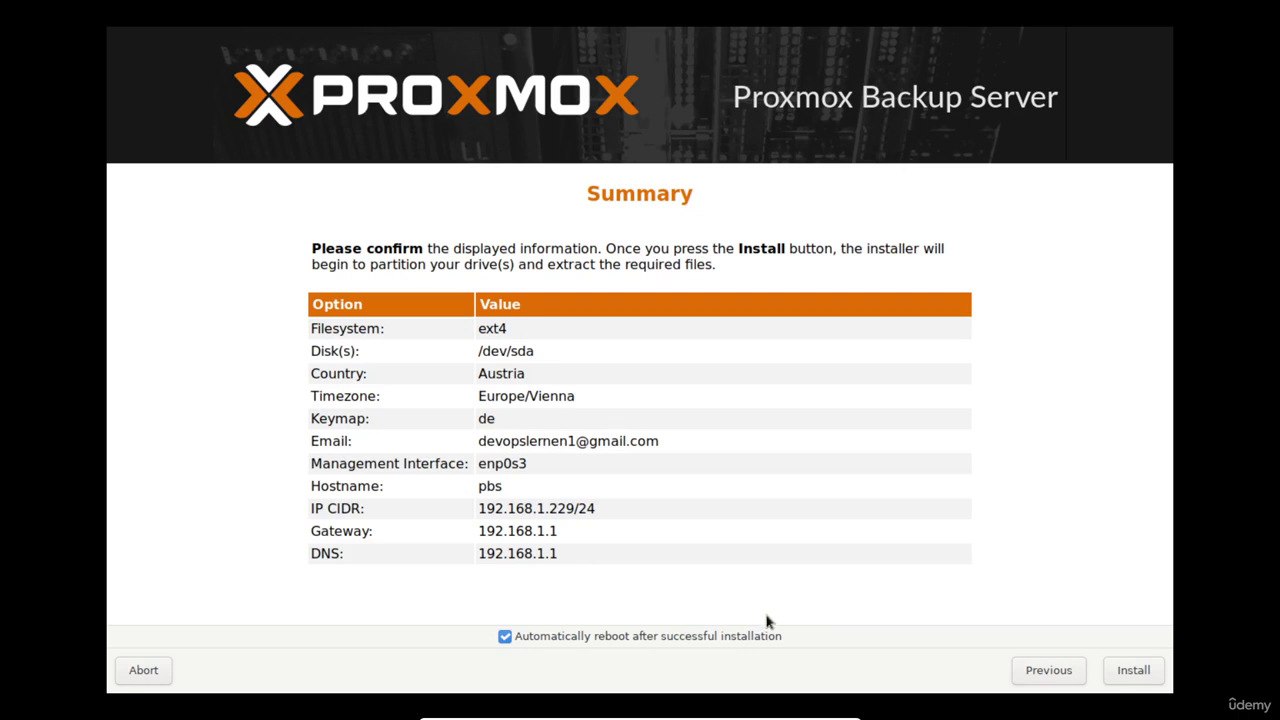
{"action": "left_click", "coordinate": [1131, 670]}
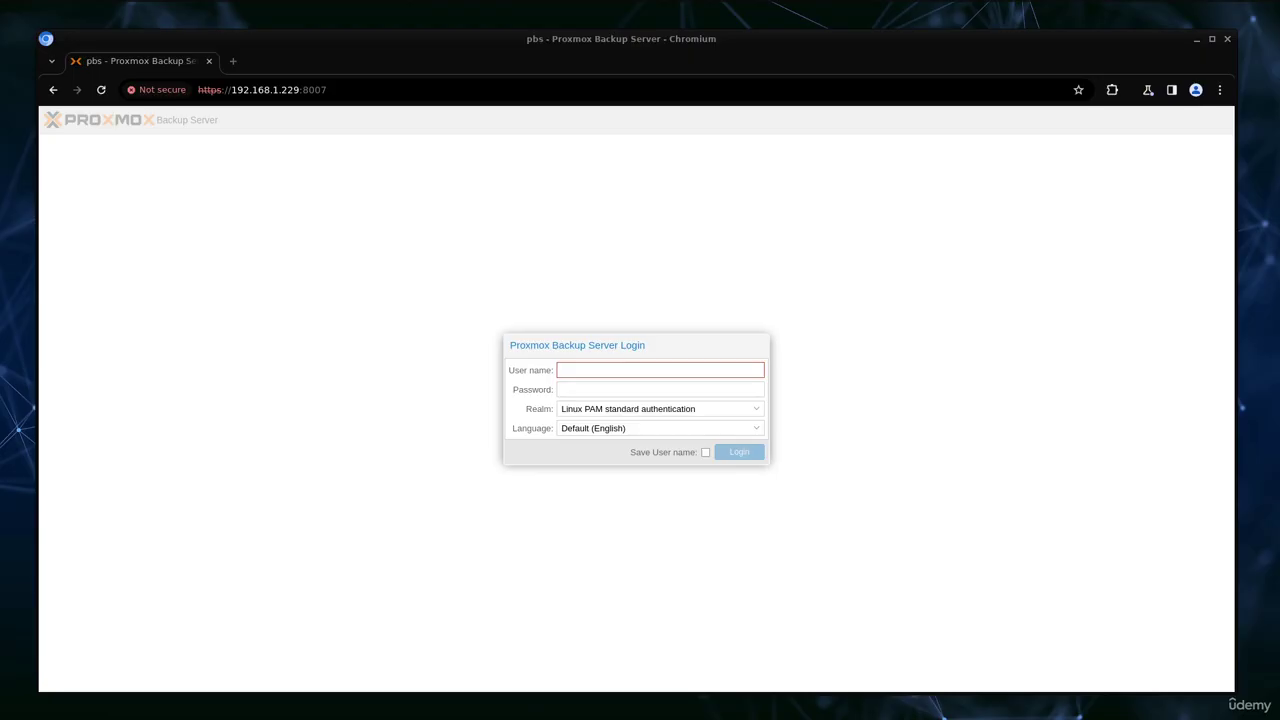
{"action": "left_click_drag", "start_coordinate": [231, 89], "coordinate": [326, 98]}
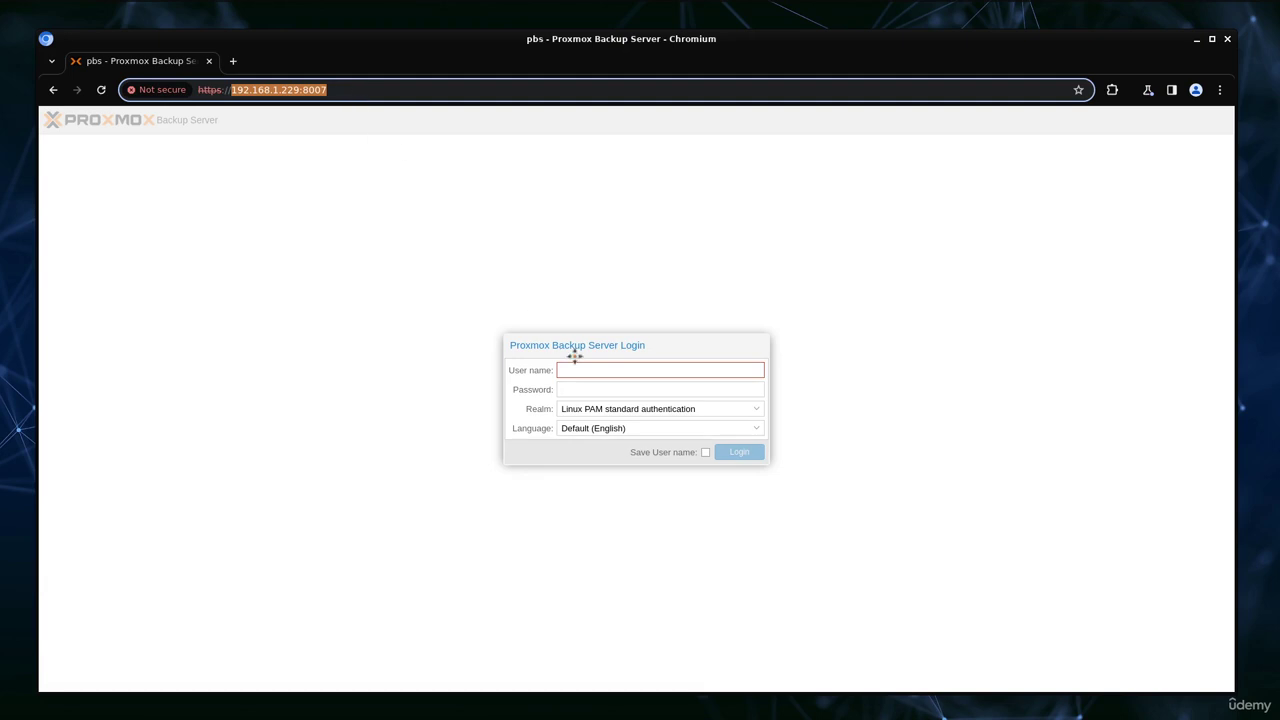
{"action": "left_click", "coordinate": [588, 372]}
{"action": "left_click", "coordinate": [632, 396]}
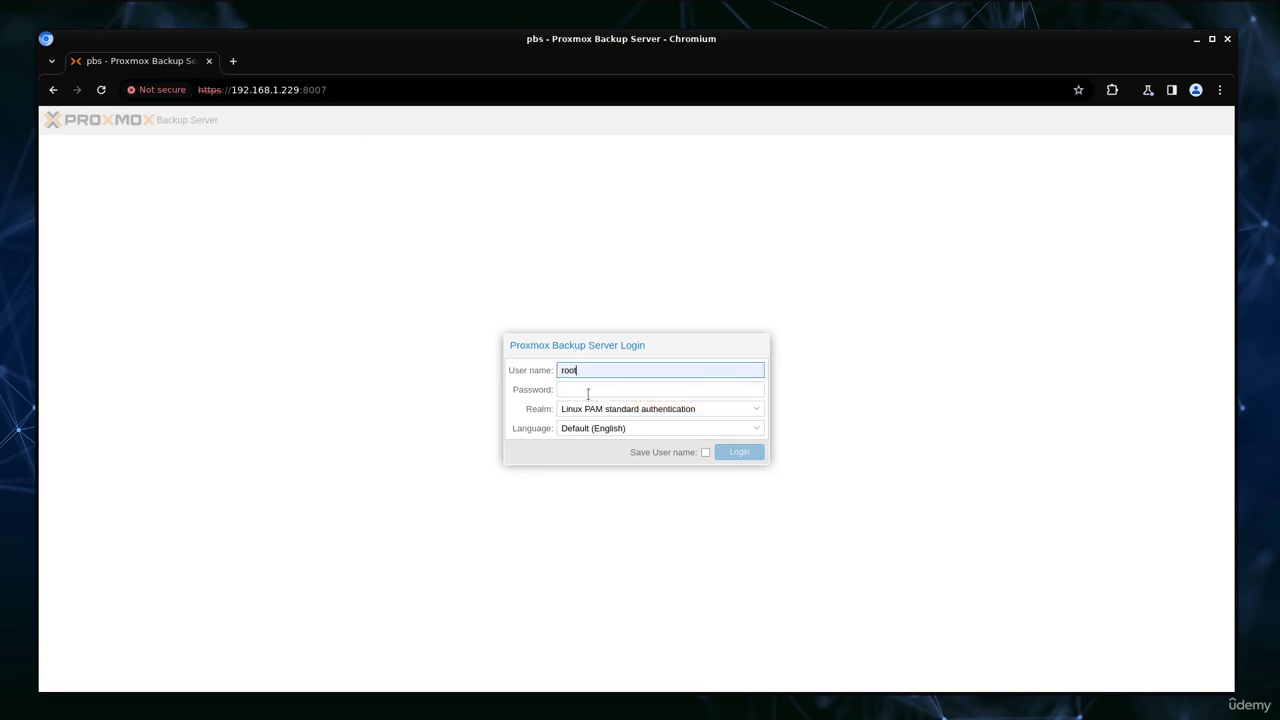
{"action": "left_click", "coordinate": [588, 392]}
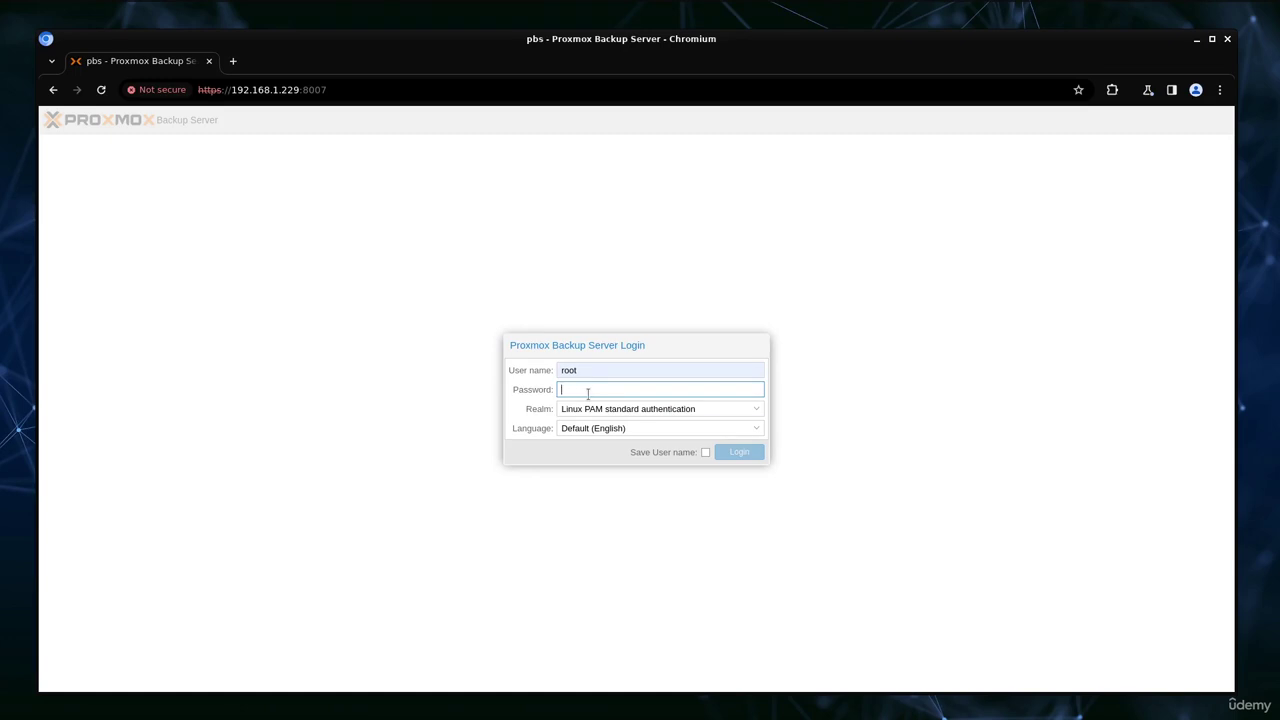
{"action": "type", "text": "*******"}
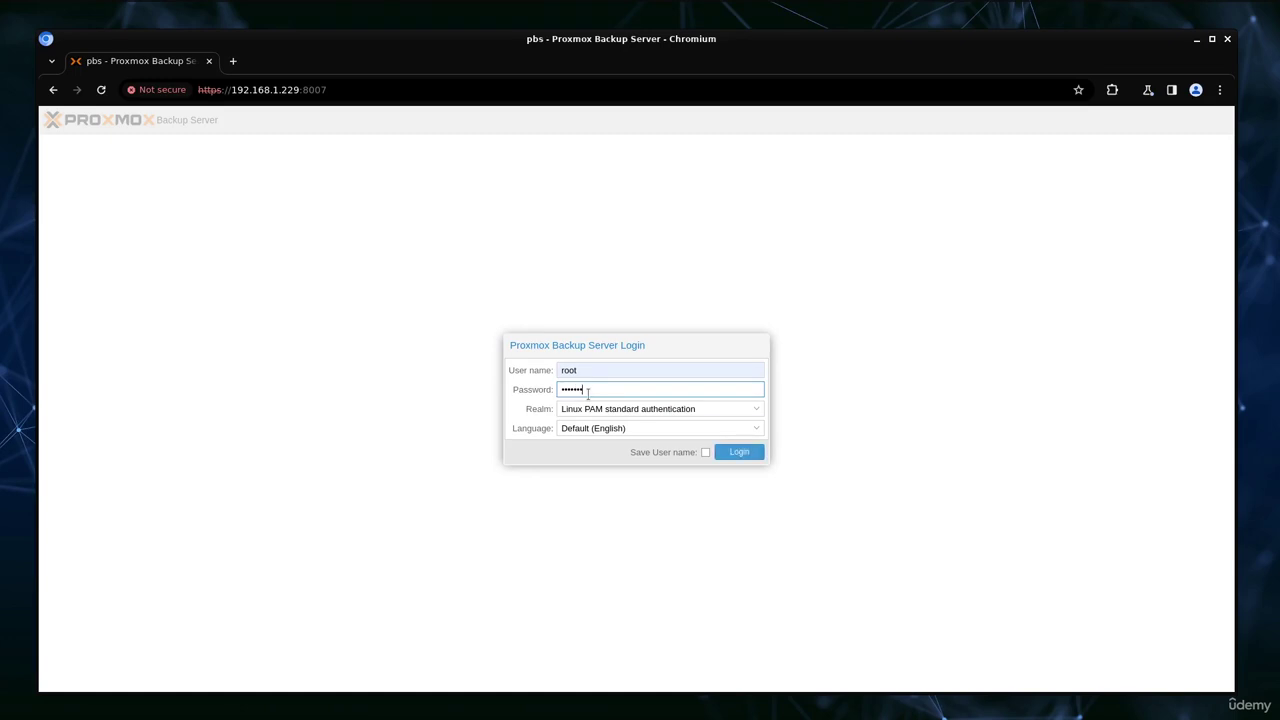
{"action": "key", "text": "Return"}
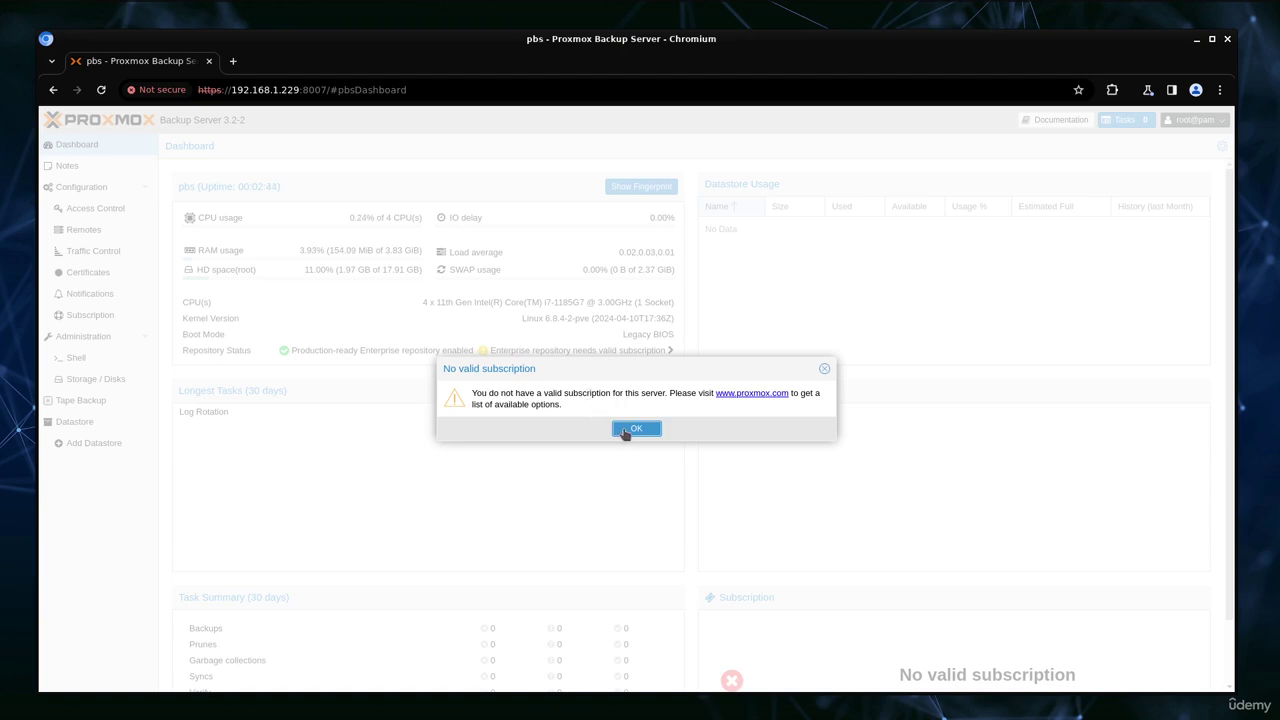
{"action": "left_click", "coordinate": [625, 430]}
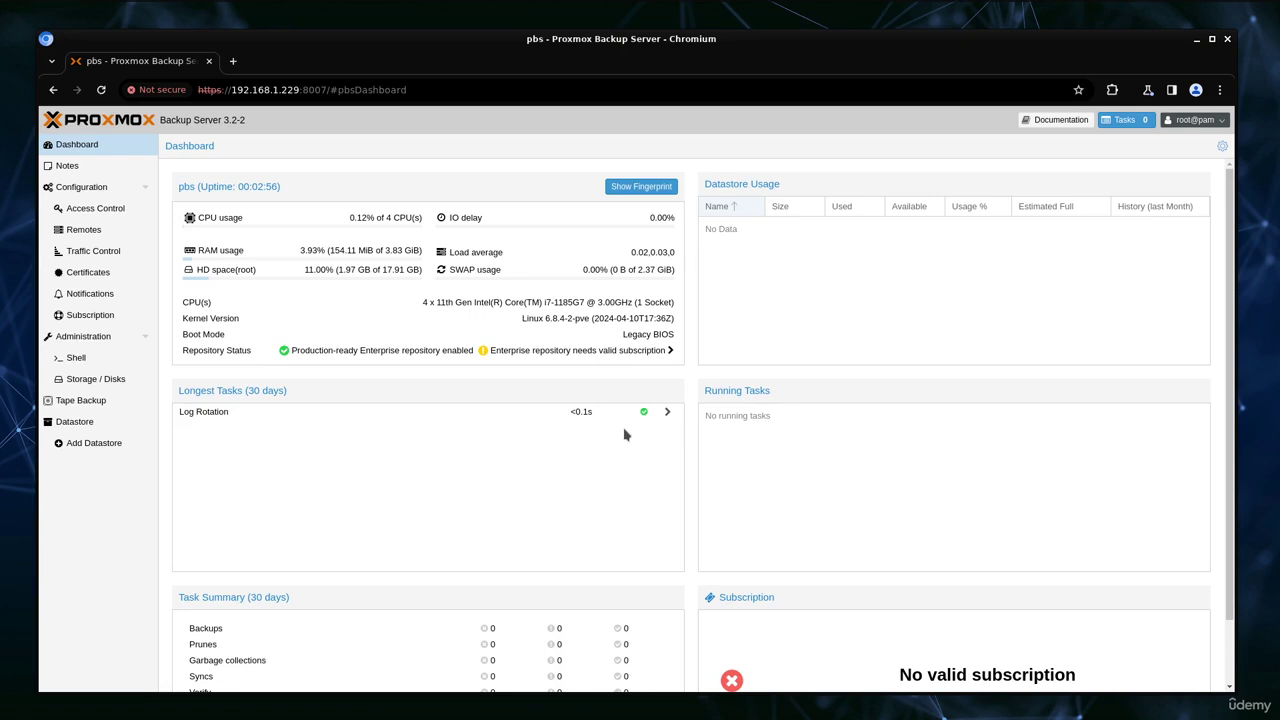